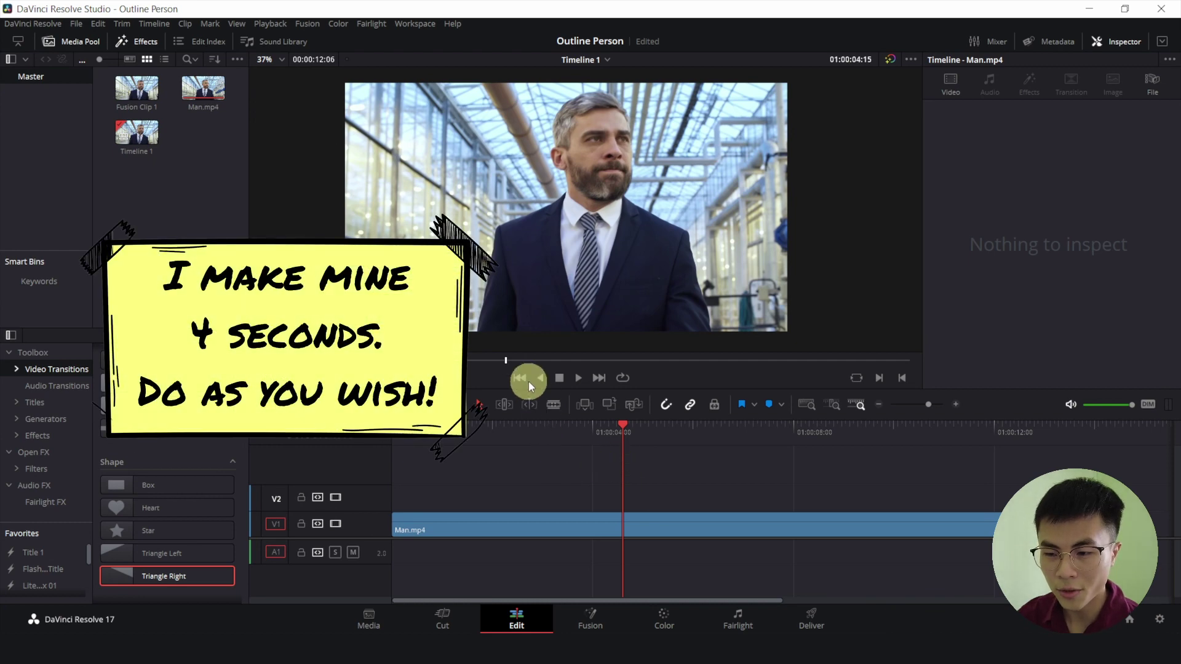
- Blade Man.mp4 at 01:00:04:00 and park the playhead inside the first 4-second piece
click(521, 378)
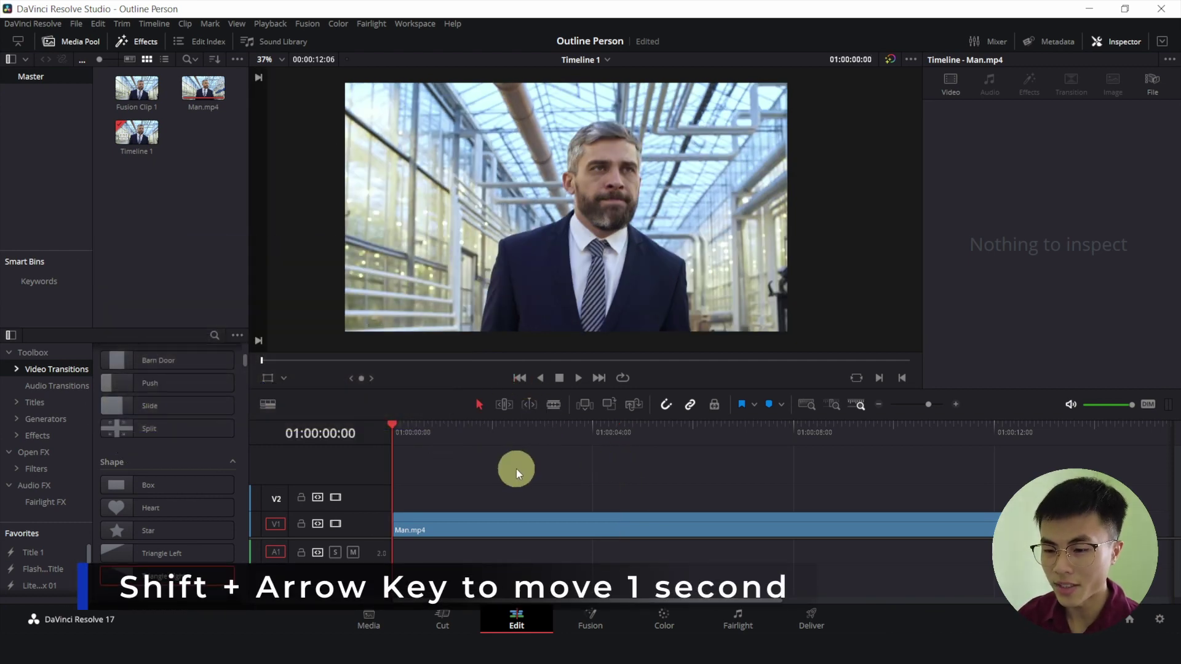
key(shift+Right)
key(shift+Right)
key(shift+Right)
key(shift+Right)
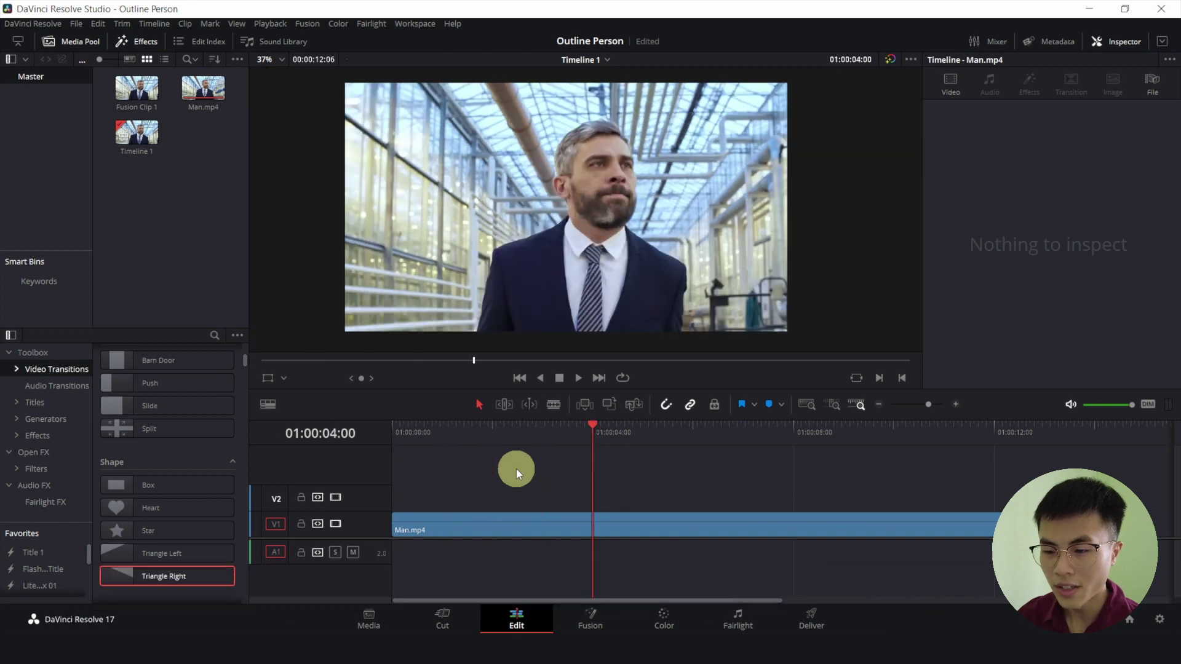
click(651, 517)
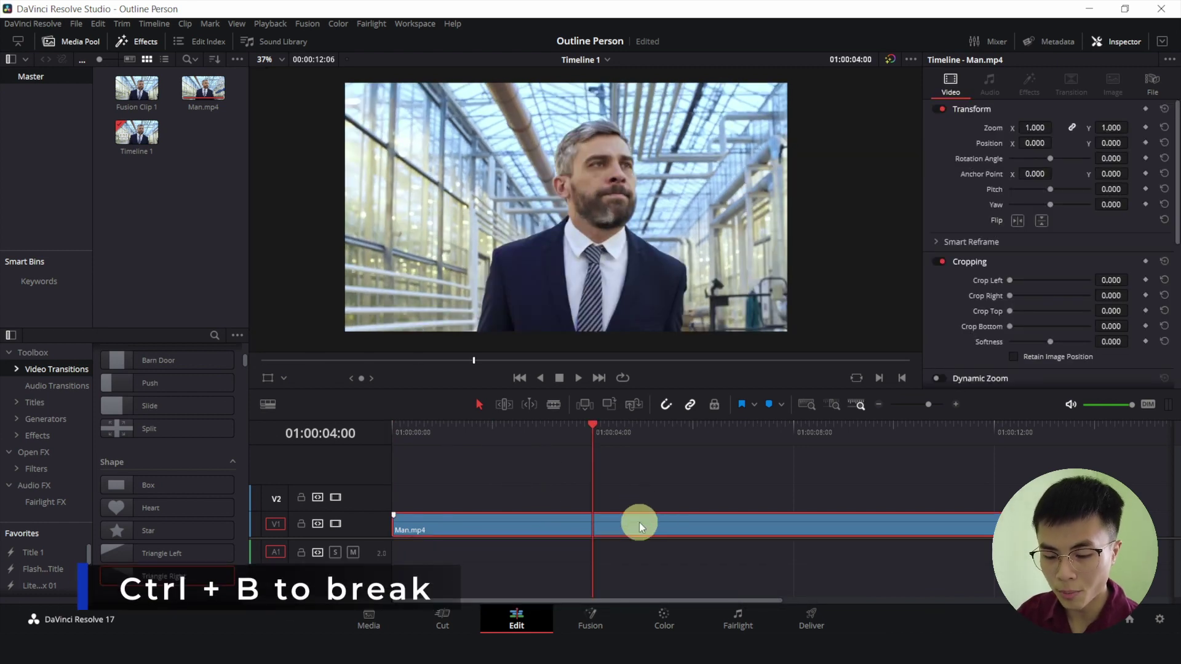
key(ctrl+b)
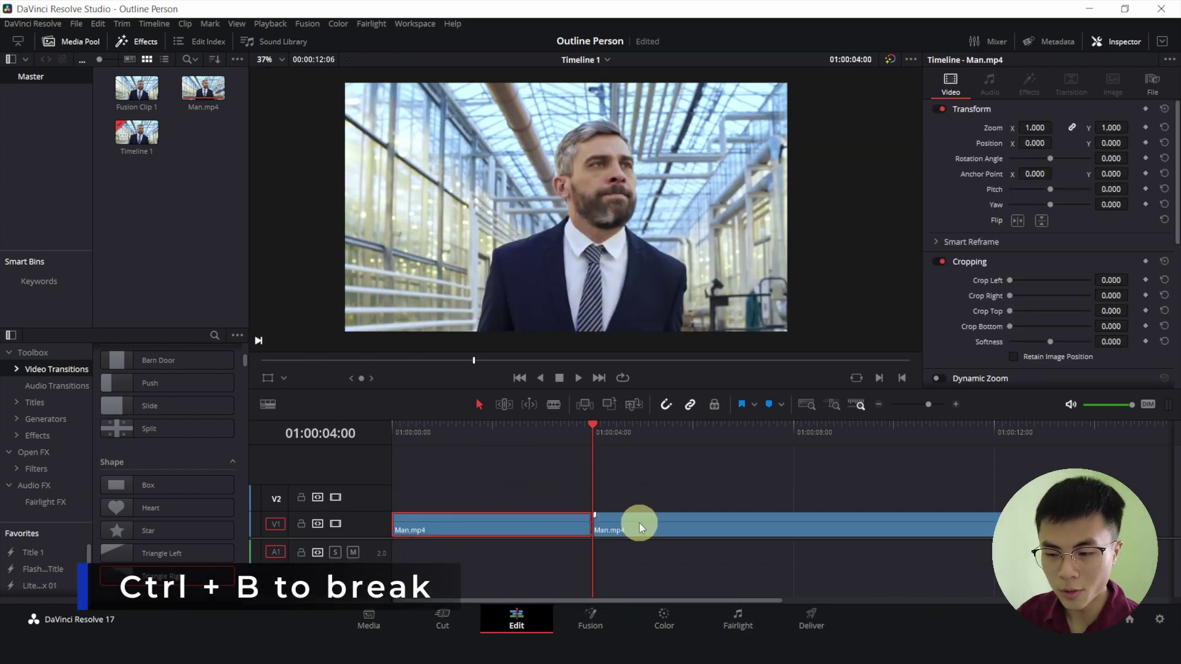
click(475, 440)
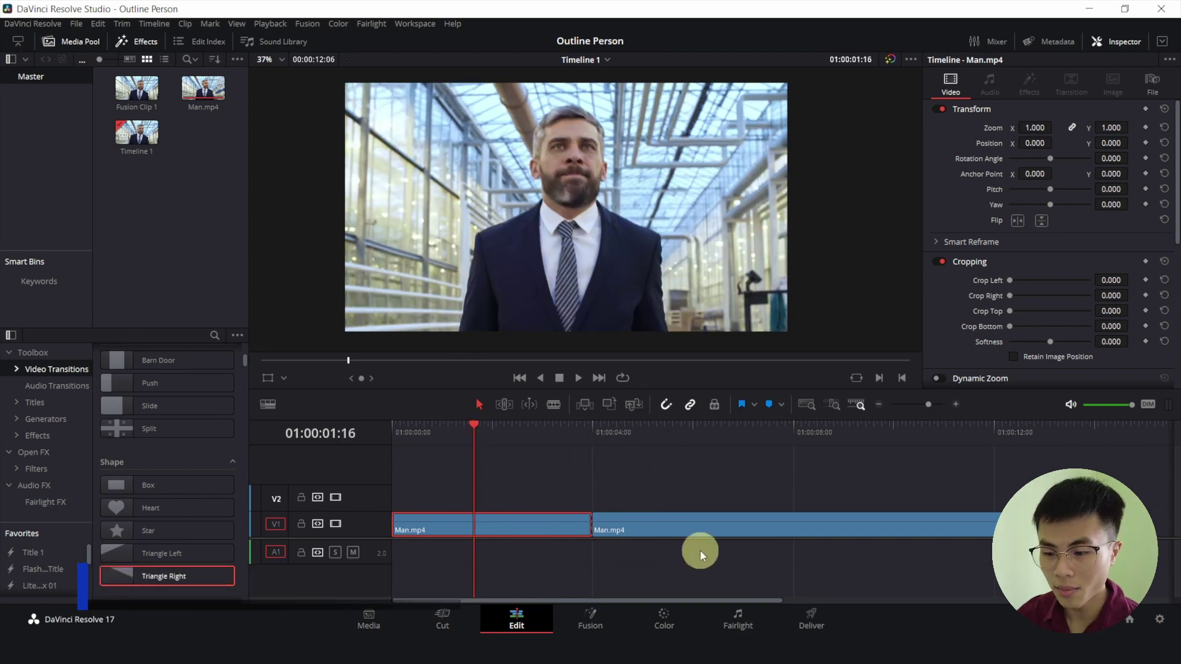
- On the Color page, add an Alpha Output and link node 01's alpha to it
click(665, 617)
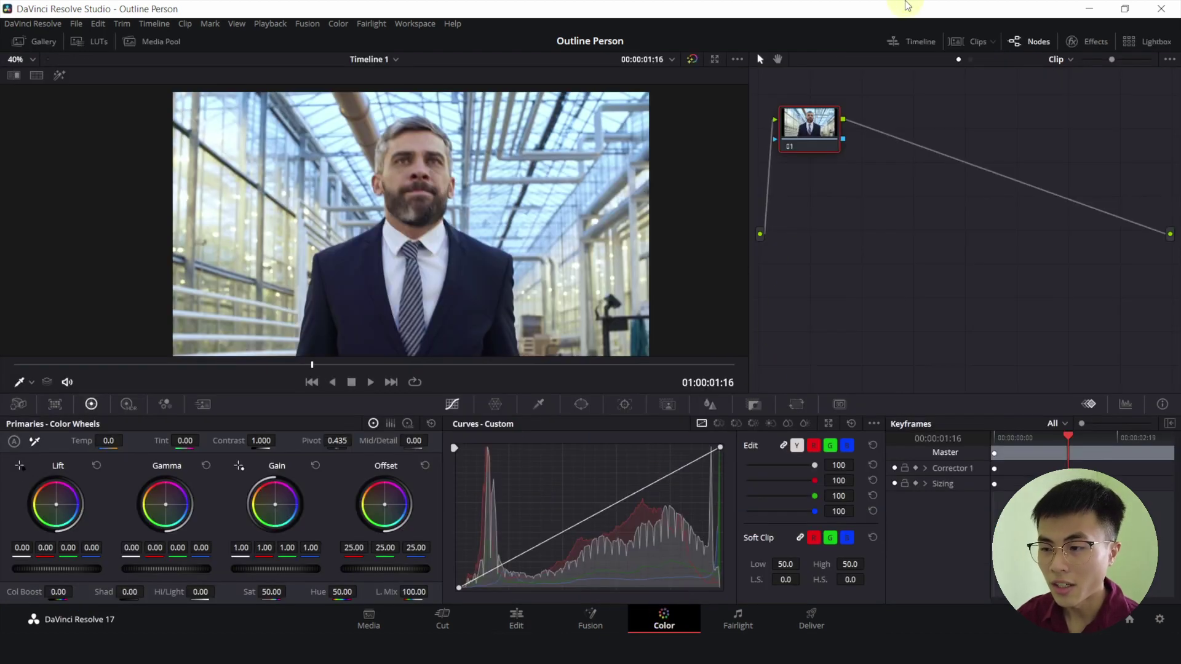
right_click(939, 270)
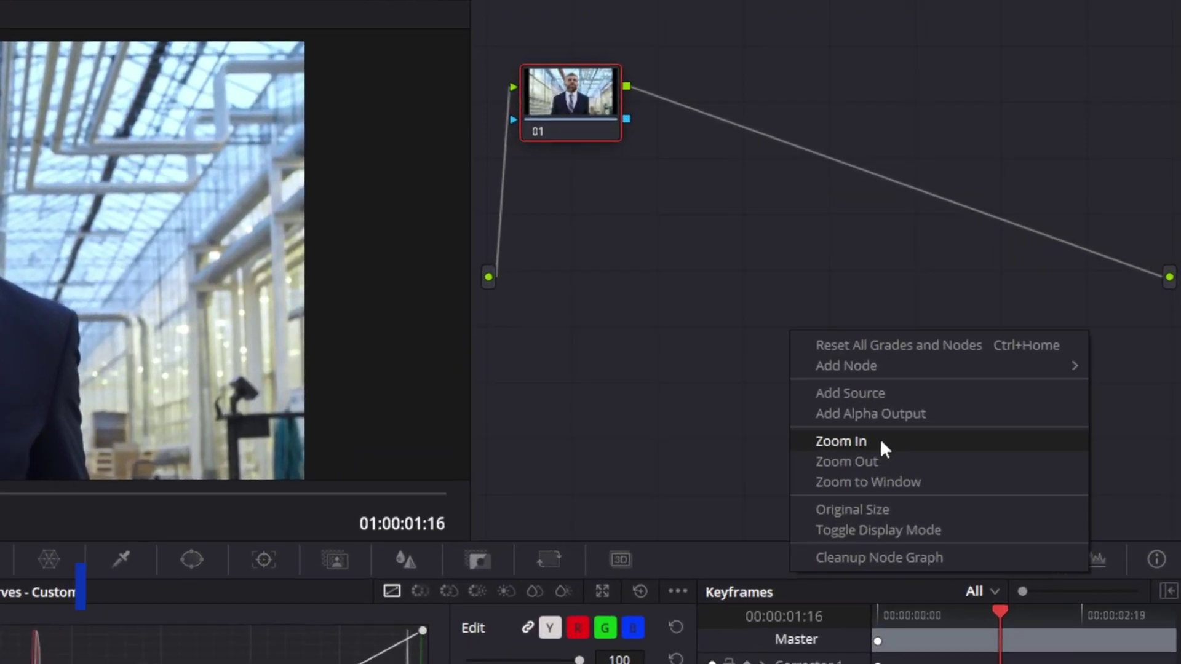
click(873, 422)
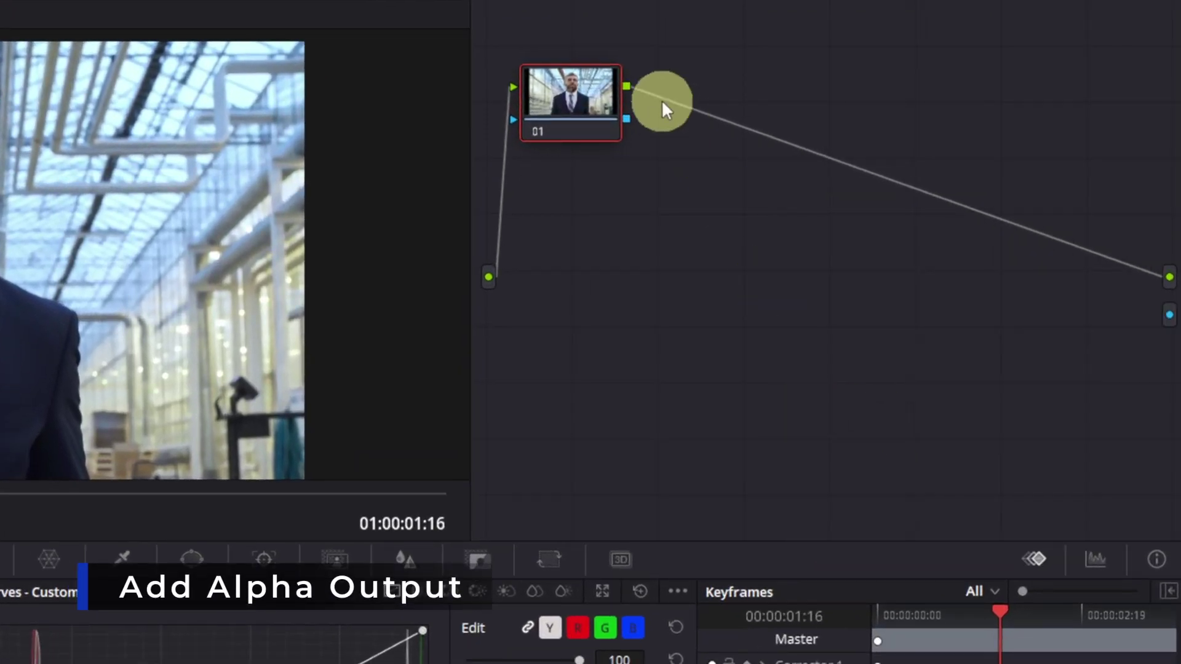
drag(626, 118, 1169, 314)
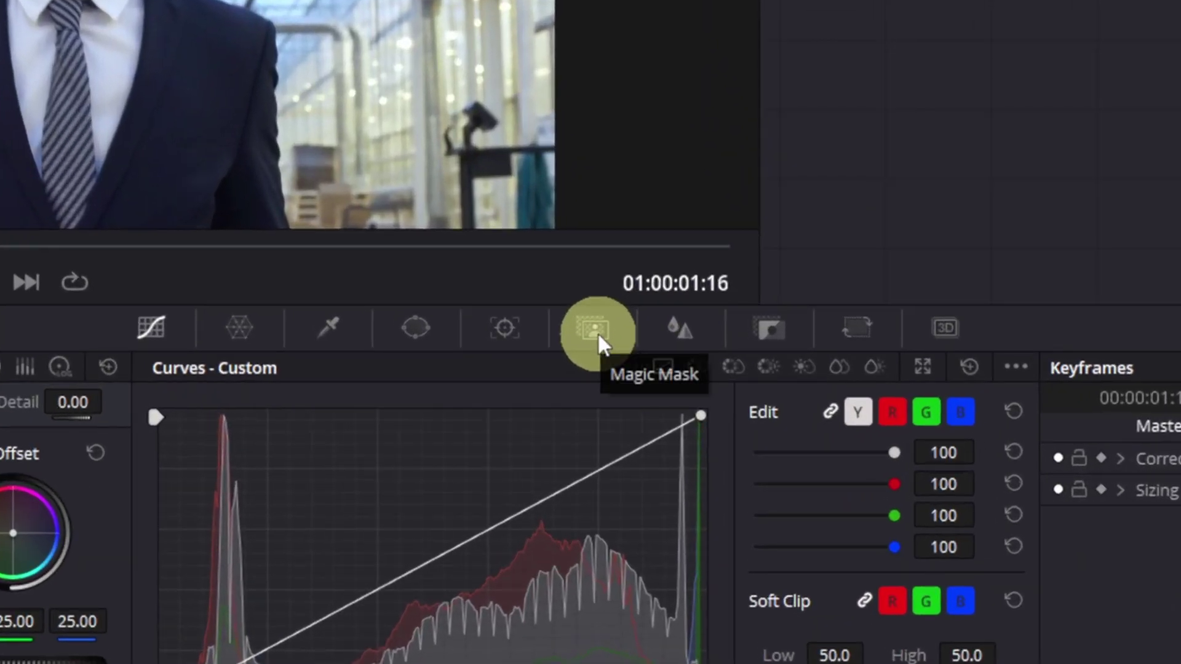
- Draw a Better-quality Magic Mask stroke on the man and track it through the clip
click(594, 329)
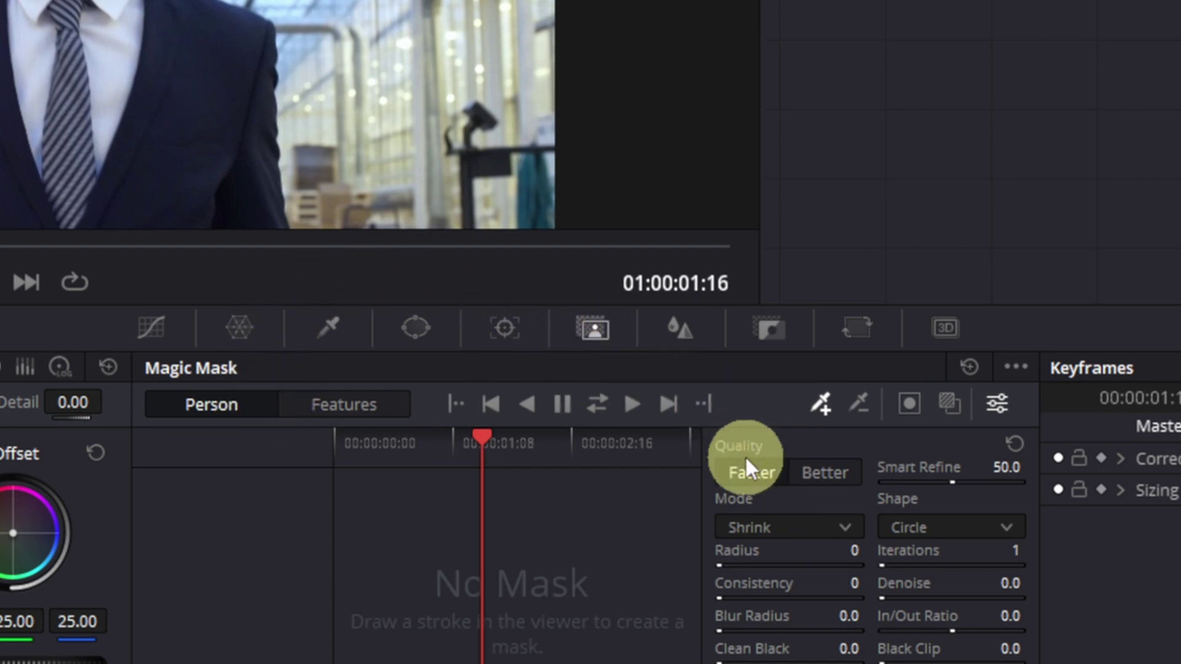
click(828, 483)
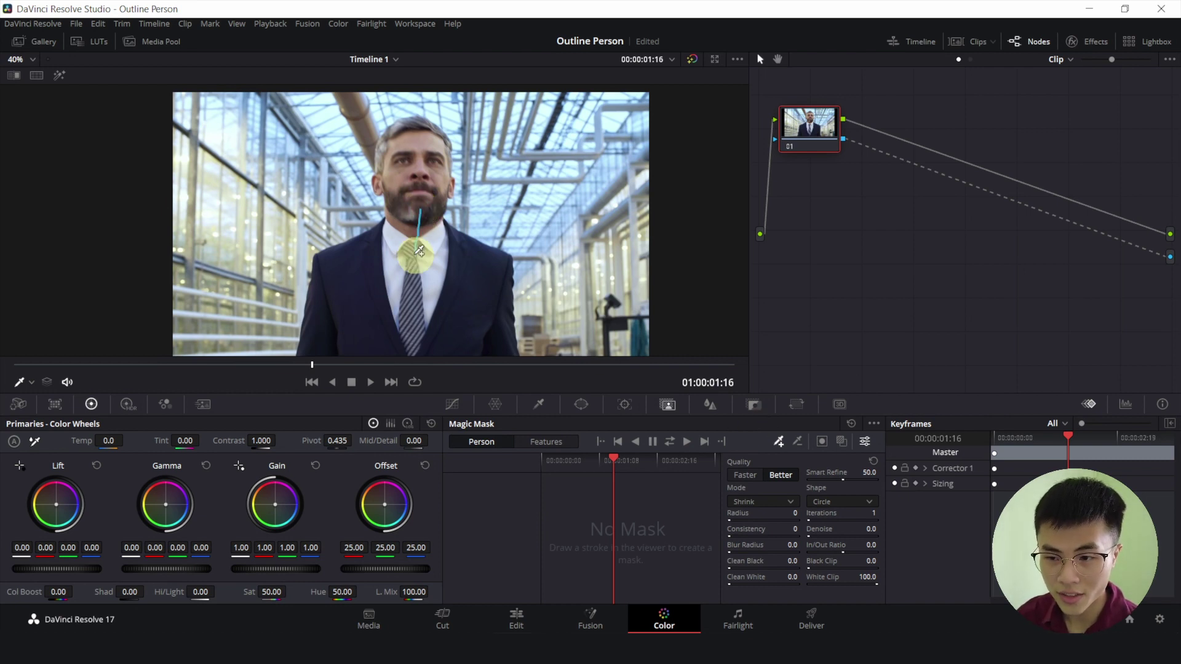
drag(419, 251, 415, 254)
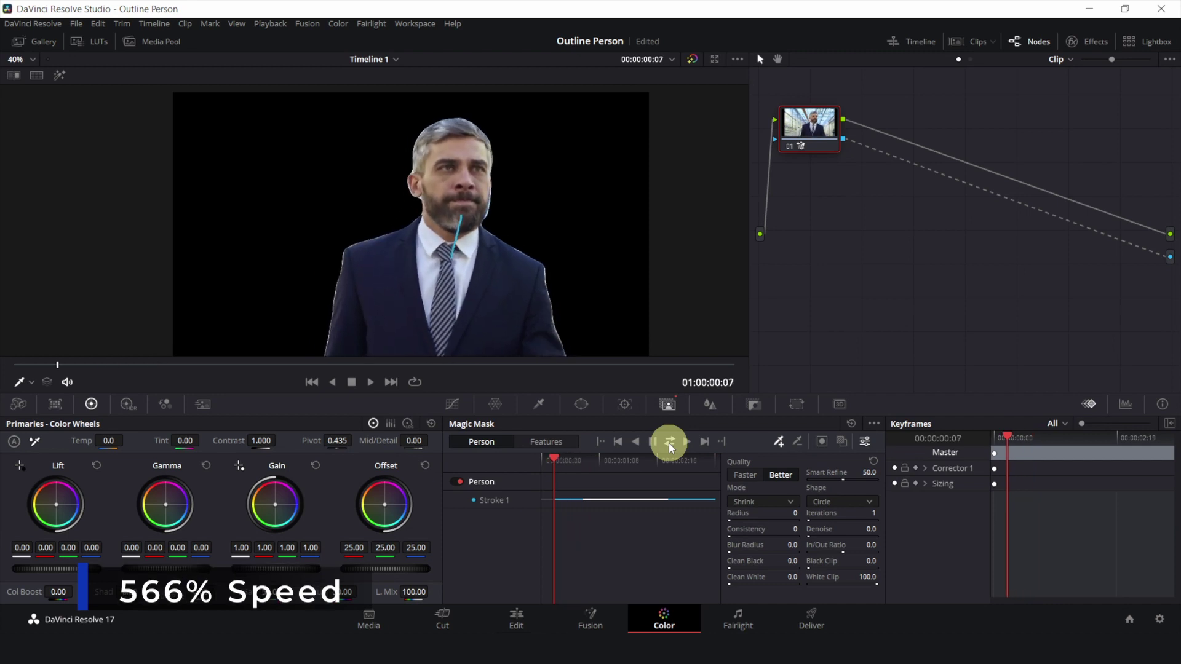
drag(240, 365, 544, 366)
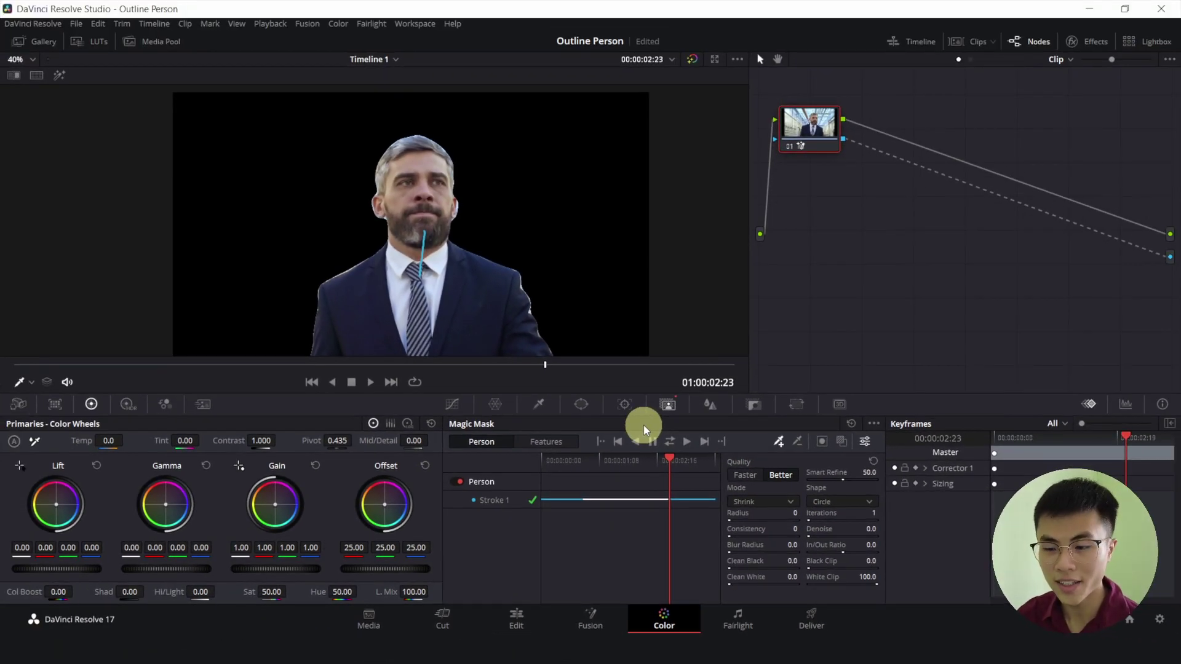
- Convert the first 4-second piece into Fusion Clip 2 and open it on the Fusion page
click(515, 617)
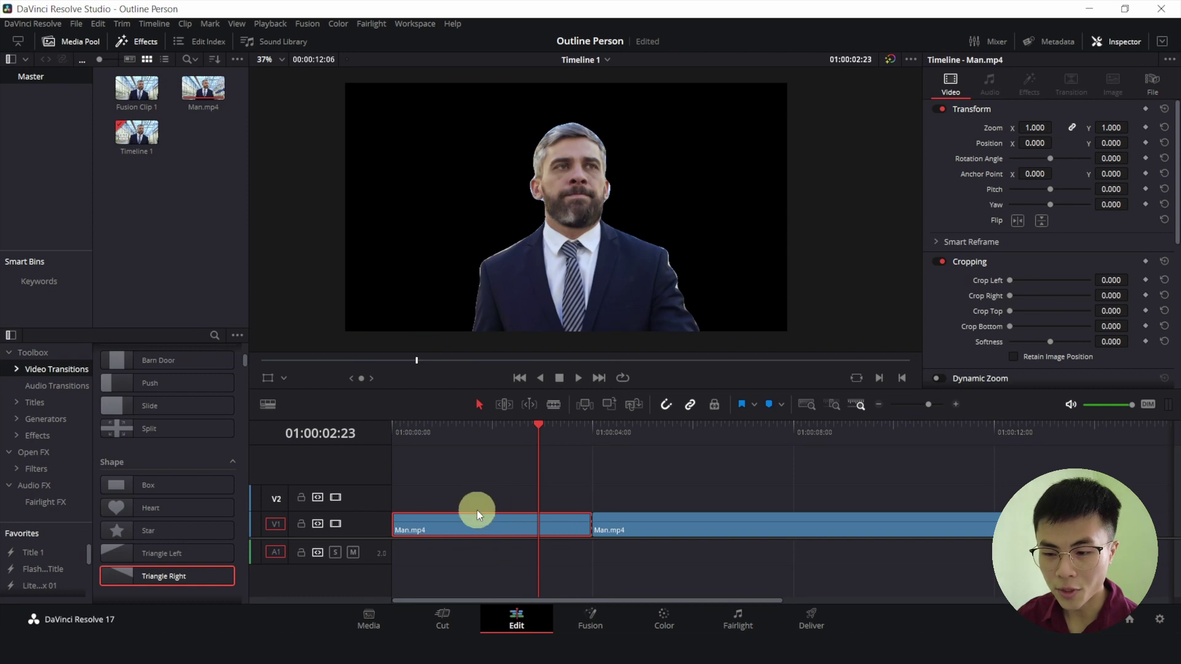
right_click(473, 518)
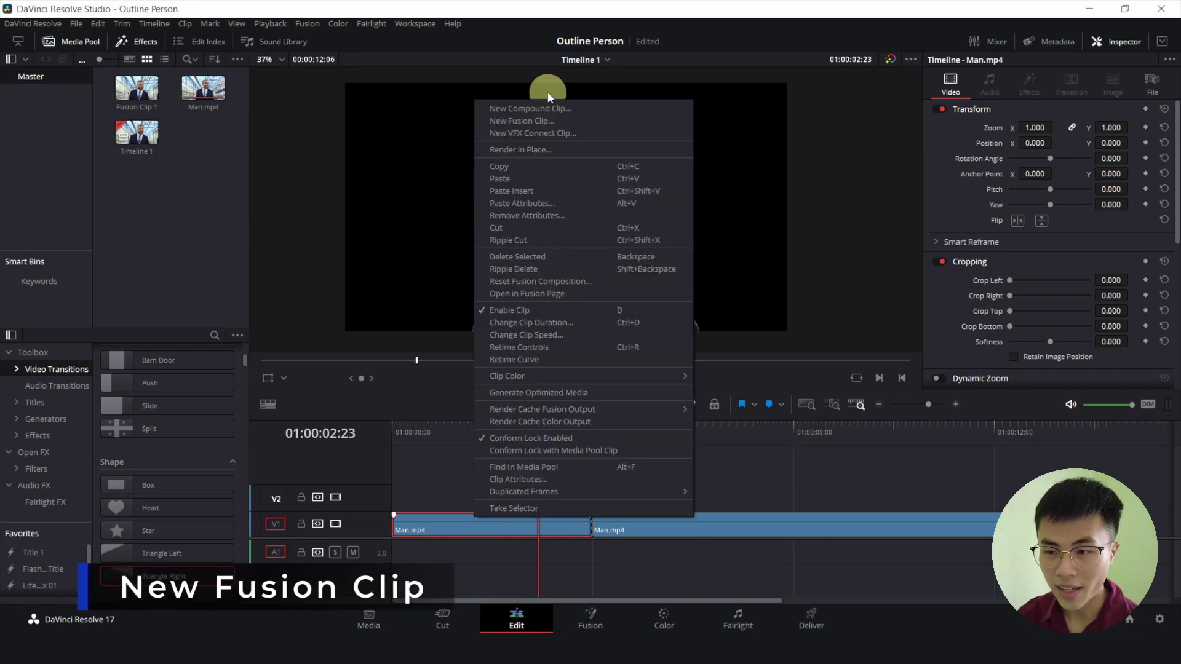
click(548, 120)
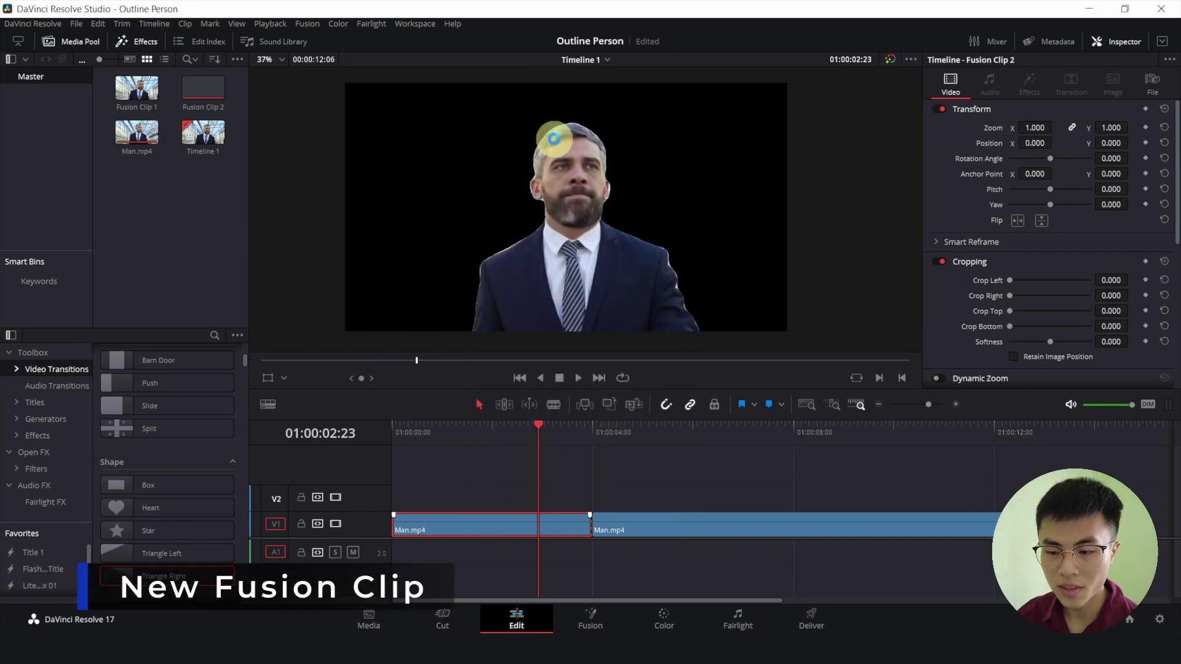
click(592, 618)
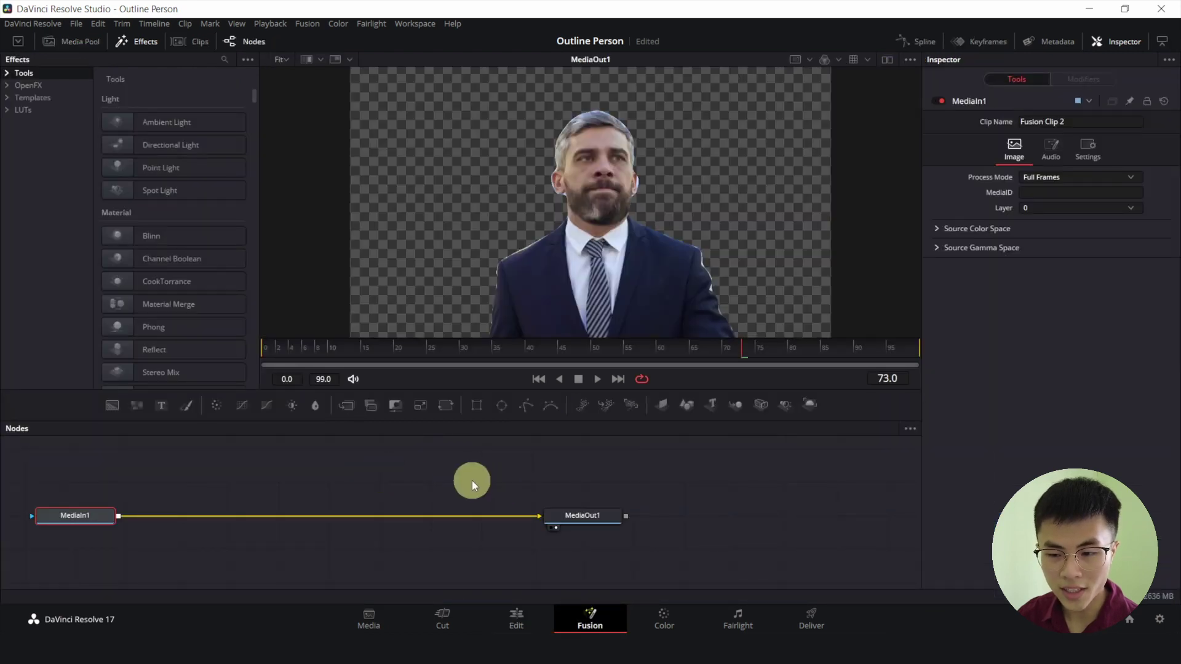
click(426, 469)
- Add an Erode/Dilate node to the comp via the tool search
key(ctrl+space)
text(backg)
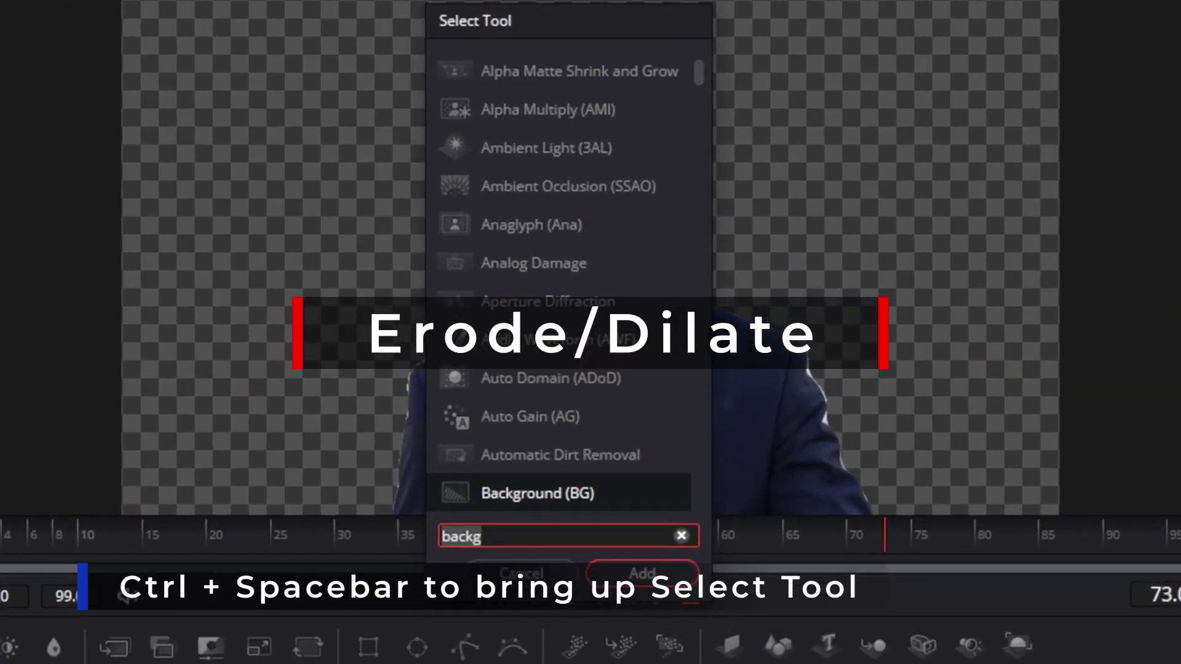
key(BackSpace)
key(BackSpace)
key(BackSpace)
key(BackSpace)
key(BackSpace)
text(erode)
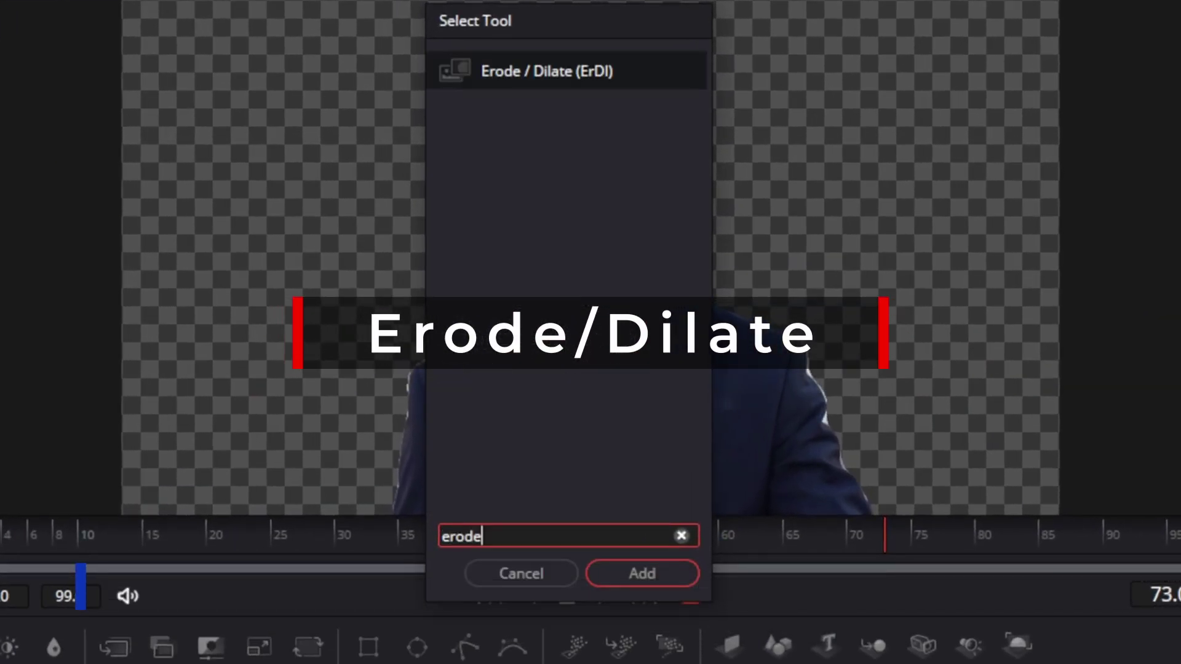
key(Return)
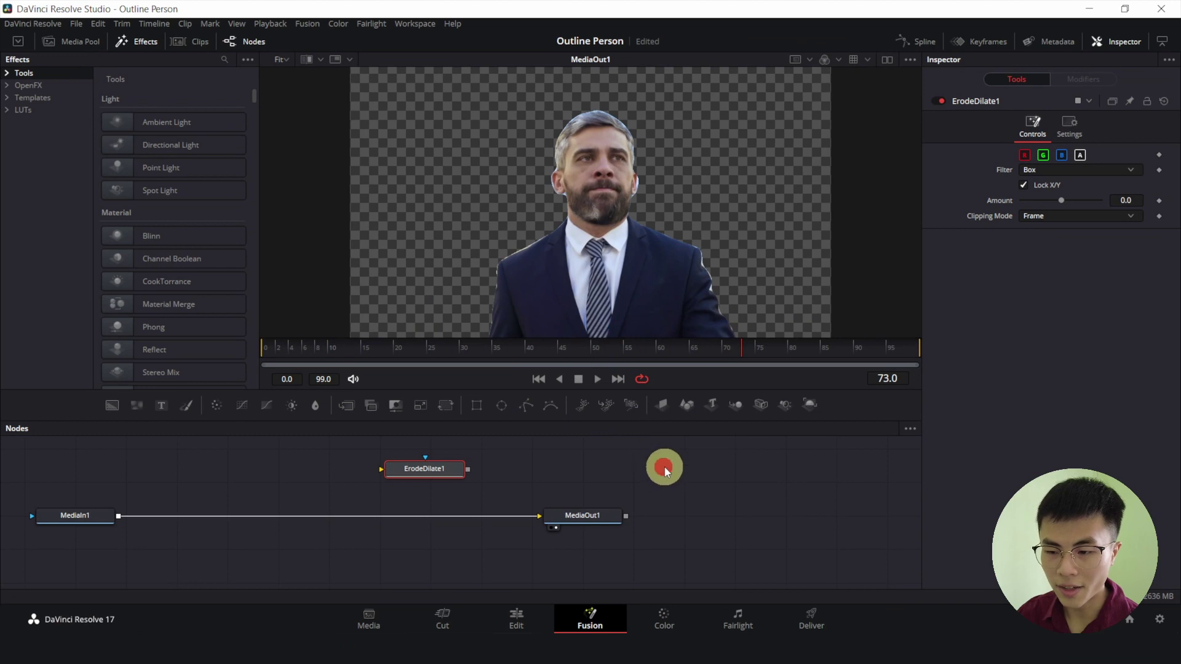
- Add a Background node to the comp via the tool search
key(ctrl+space)
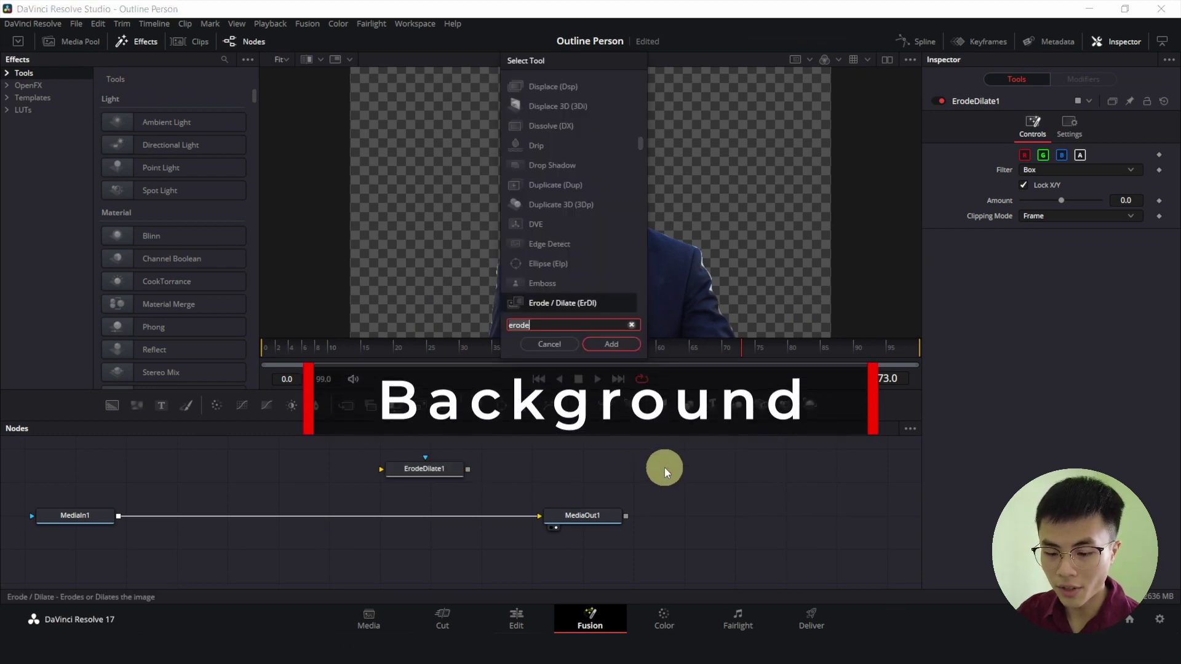
text(back)
key(Return)
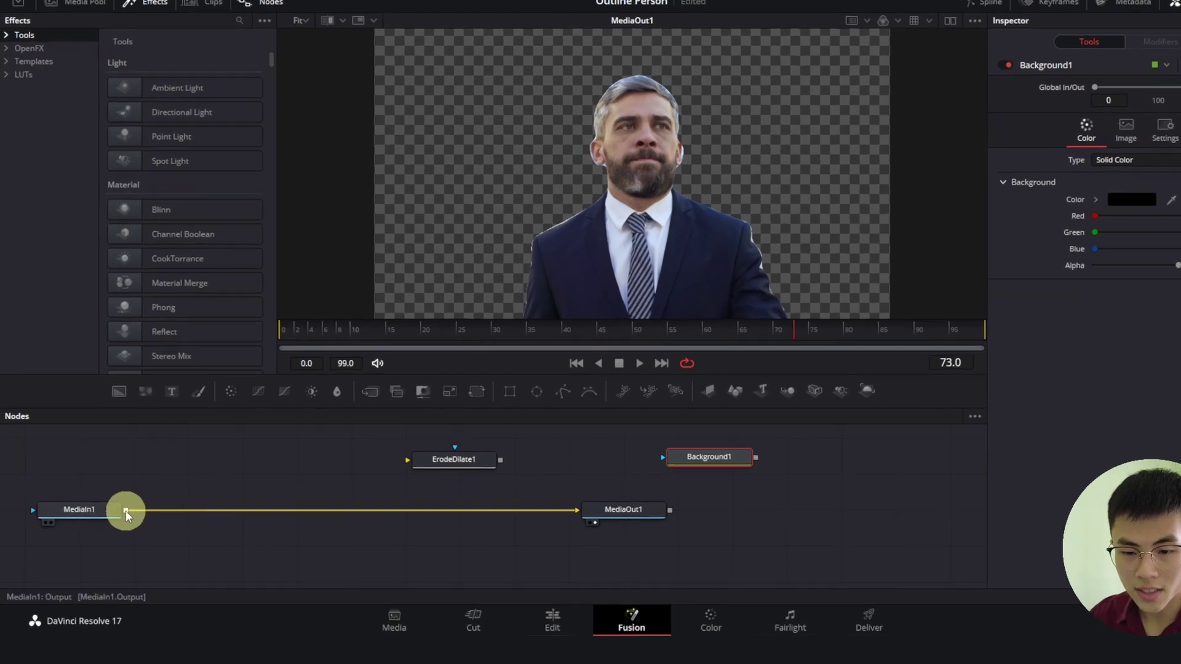
- Chain MediaIn1 through ErodeDilate1 into Background1, then merge with the footage in Merge1, person on top
drag(125, 510, 419, 462)
drag(646, 394, 469, 395)
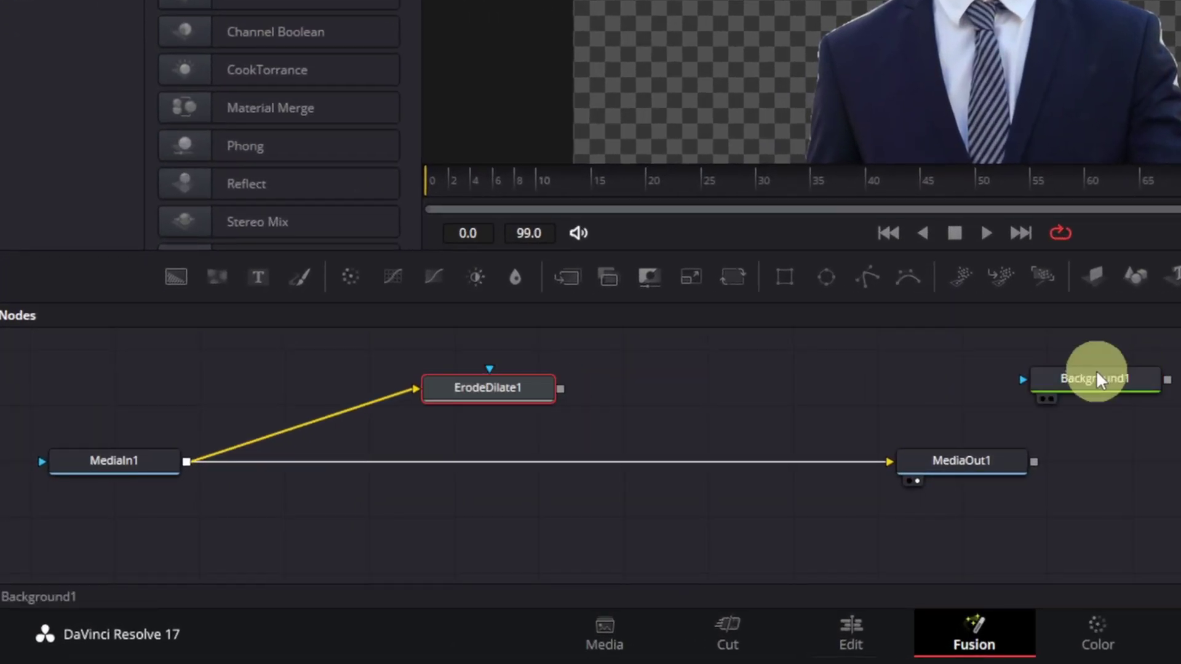
drag(1076, 393, 770, 405)
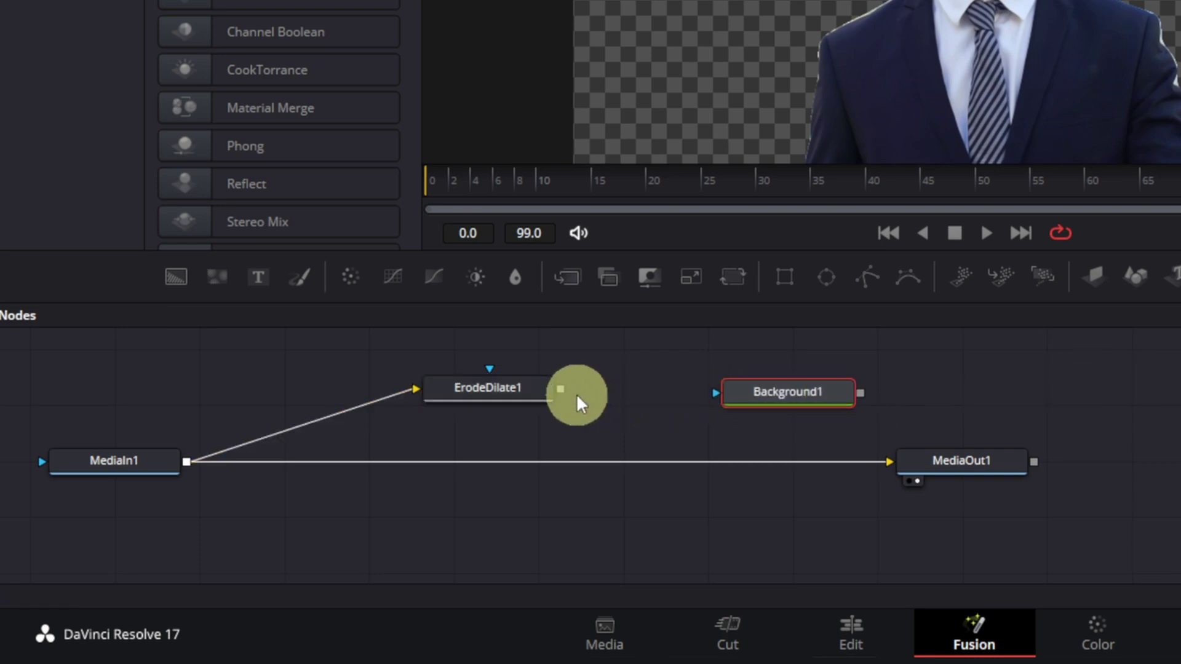
drag(564, 401, 761, 389)
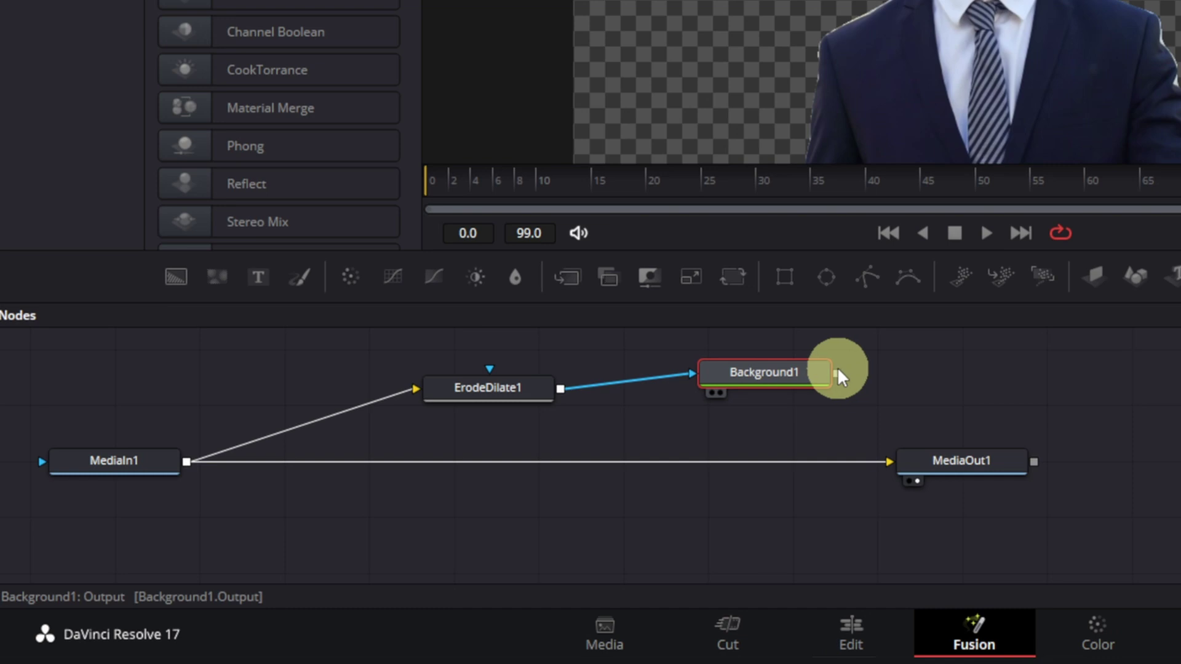
drag(838, 382, 188, 471)
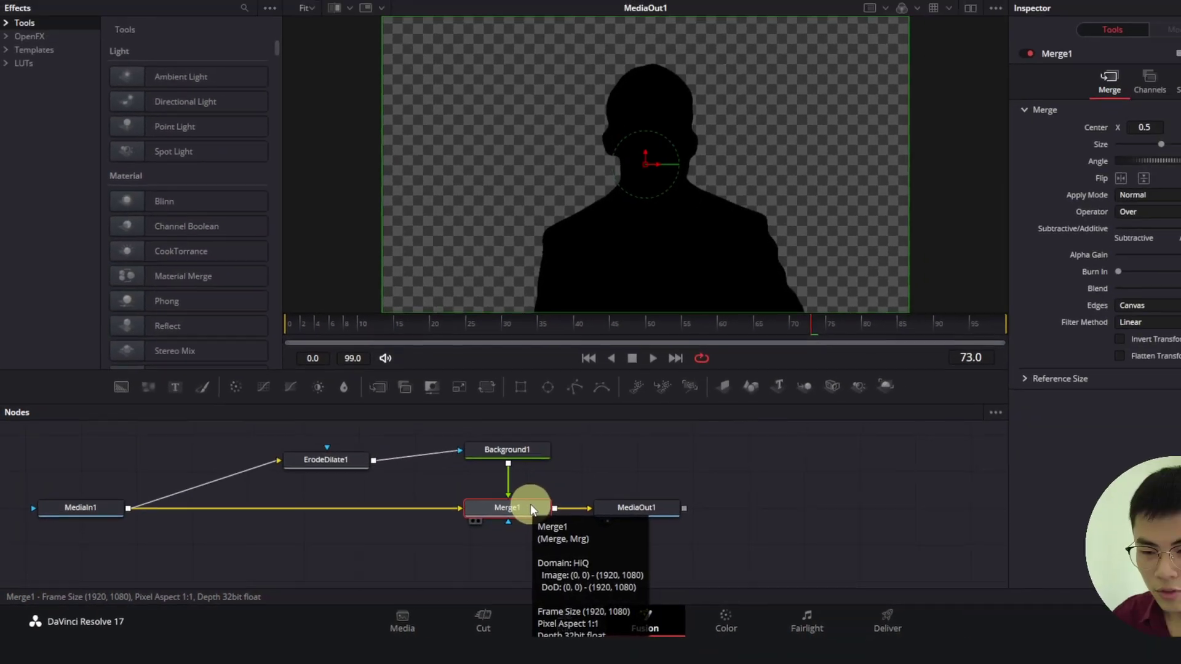
key(ctrl+t)
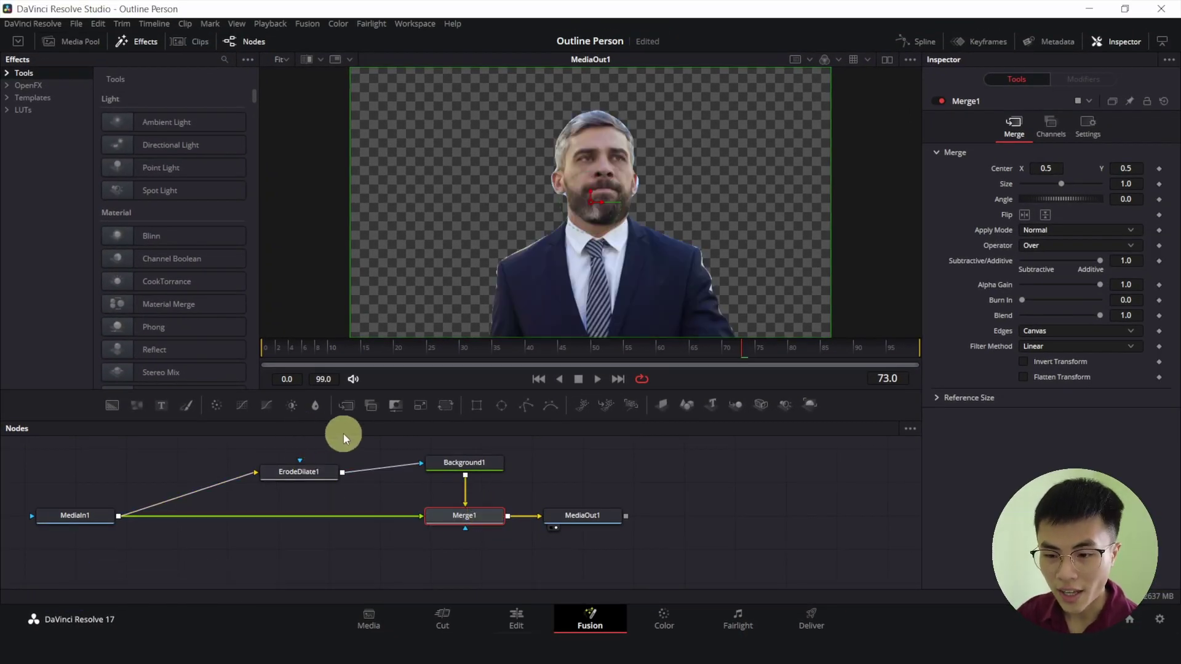
- Raise ErodeDilate1's Amount to about 0.0094 and set Background1's colour to pure red
click(304, 474)
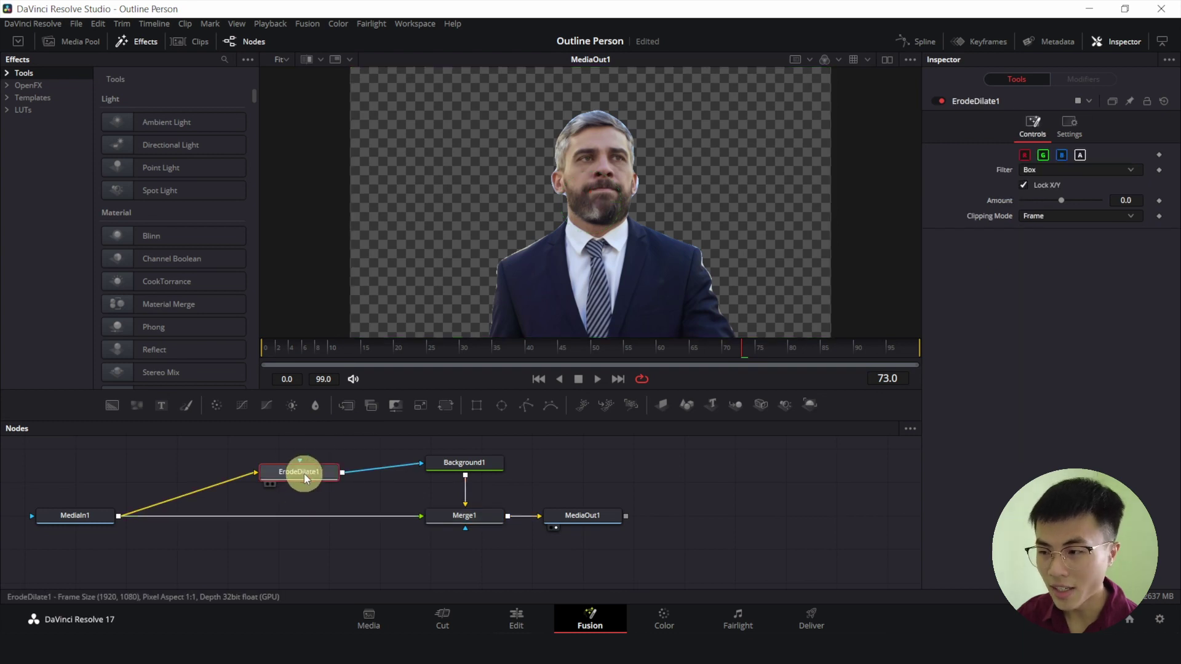
drag(1061, 199, 1093, 200)
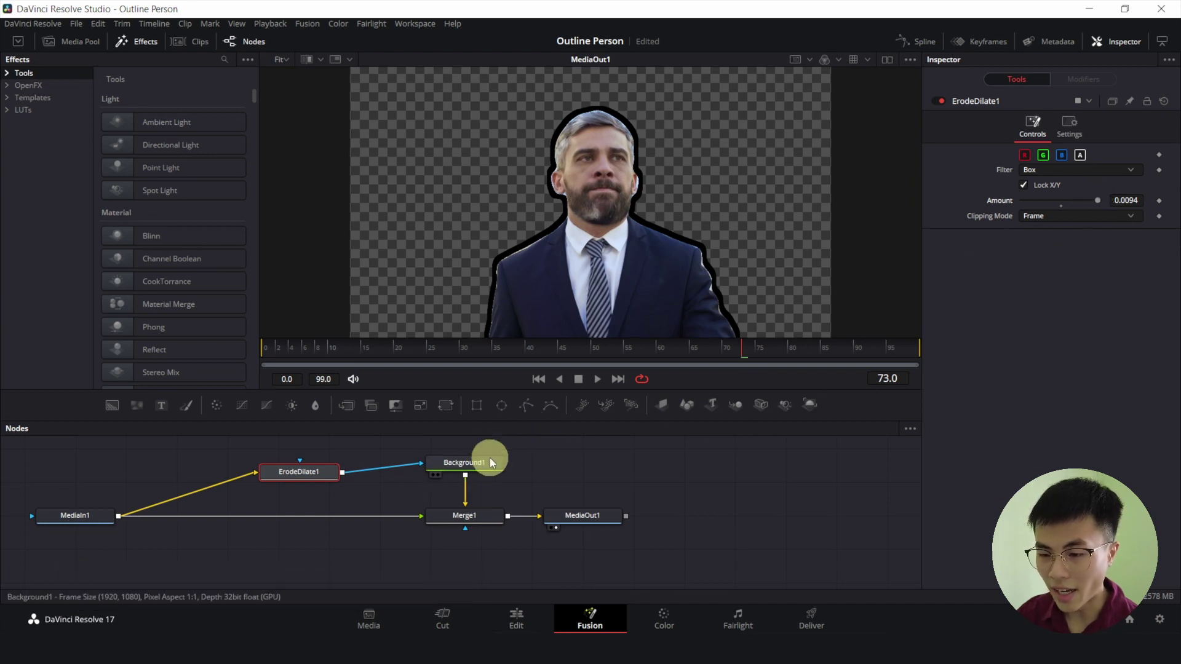
click(480, 472)
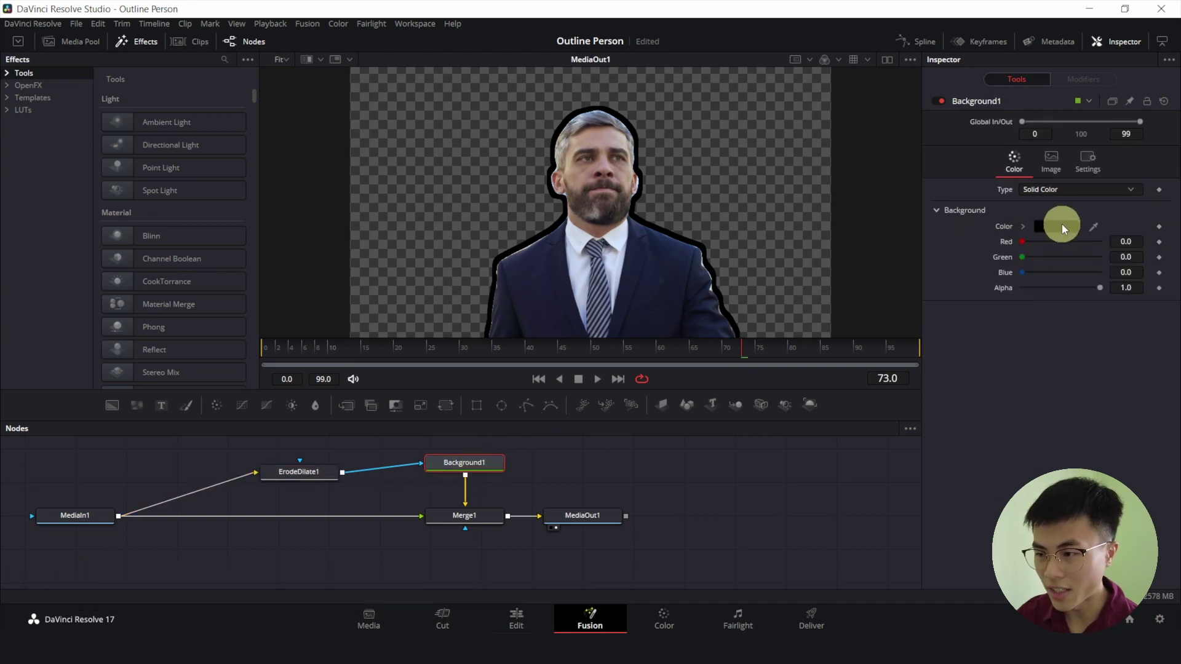
click(1062, 227)
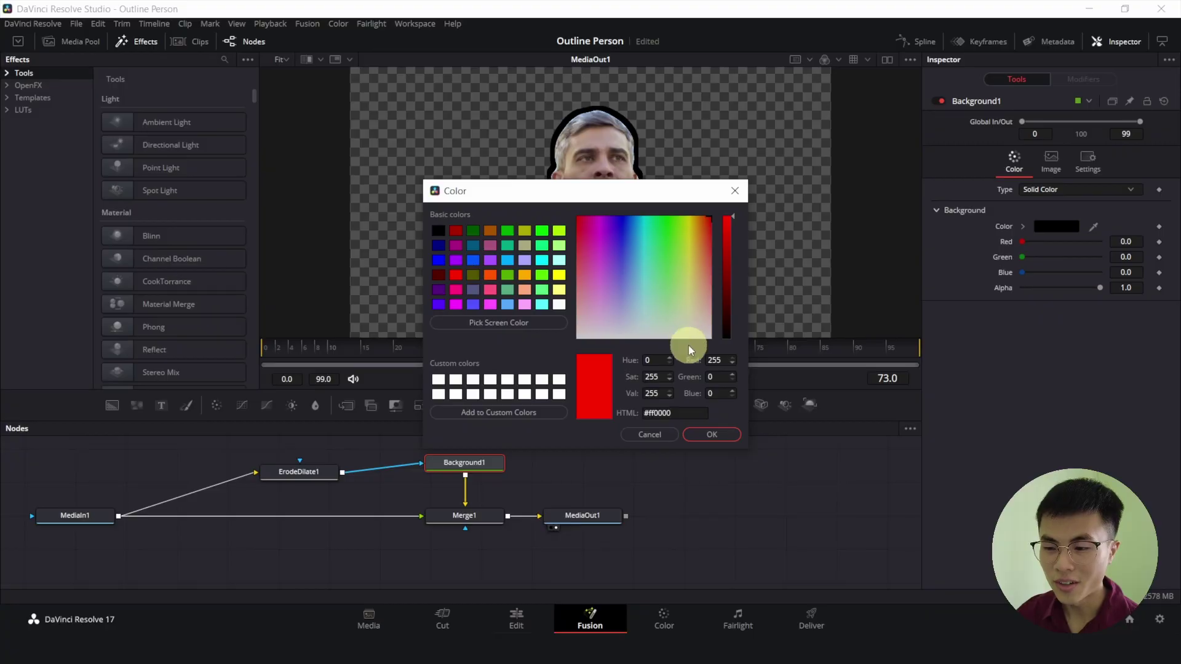
click(705, 433)
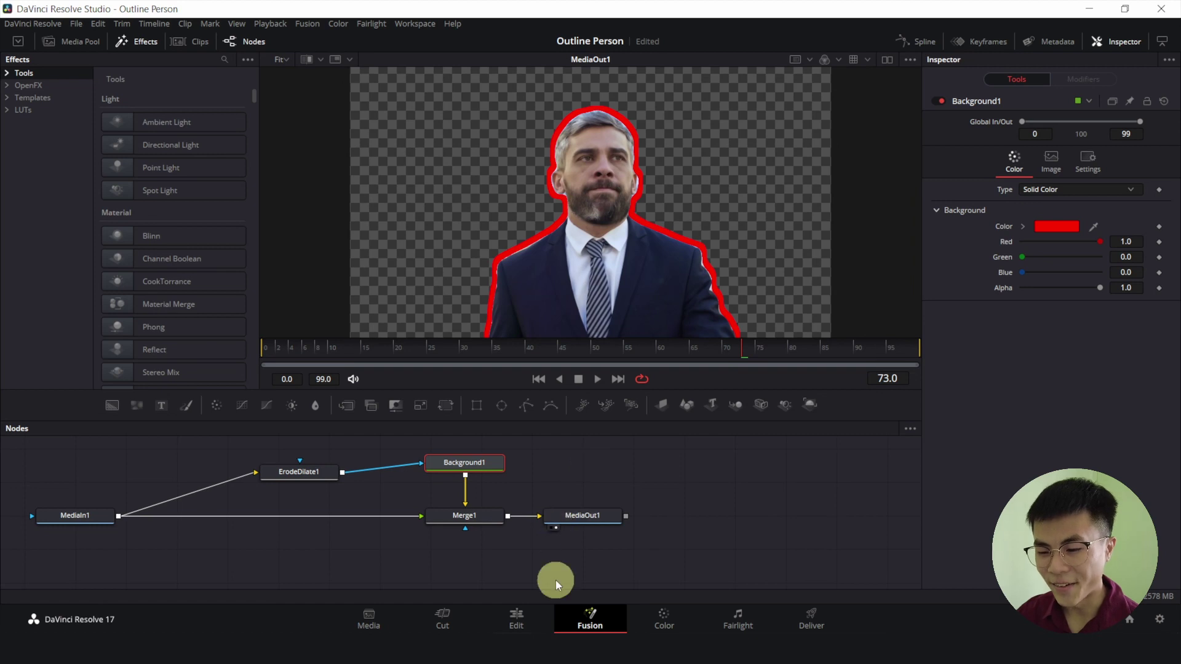
- Move Fusion Clip 2 up to V2 and Man.mp4 to the timeline start, then scrub to preview
click(523, 618)
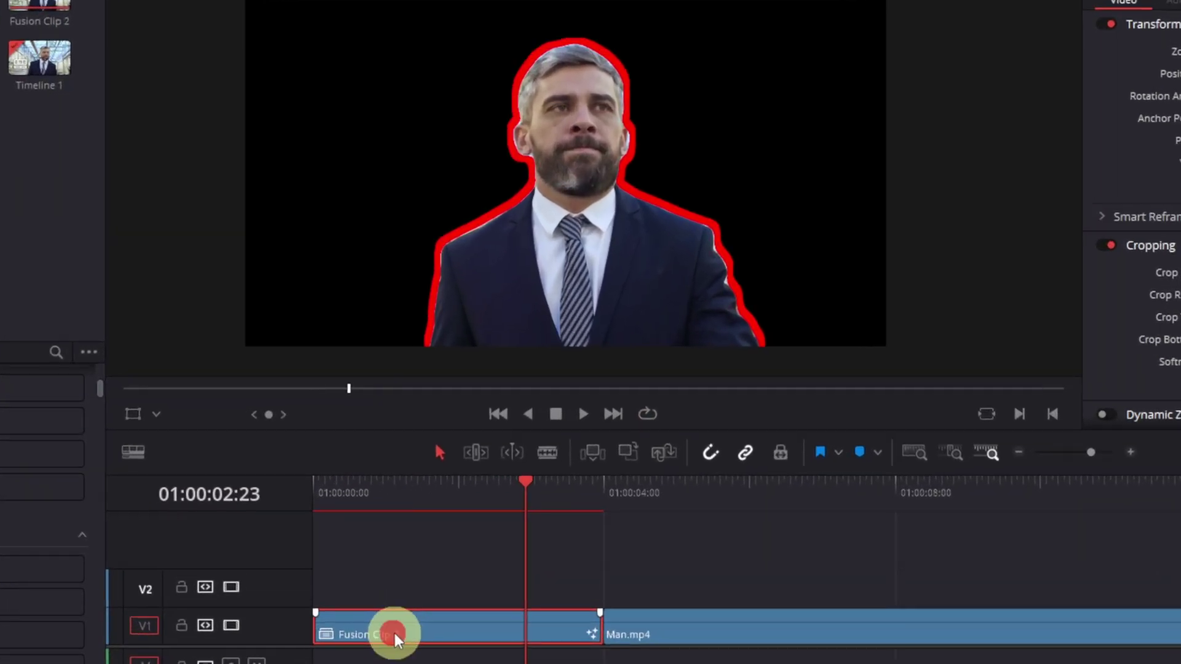
drag(448, 526, 448, 495)
drag(396, 595, 397, 595)
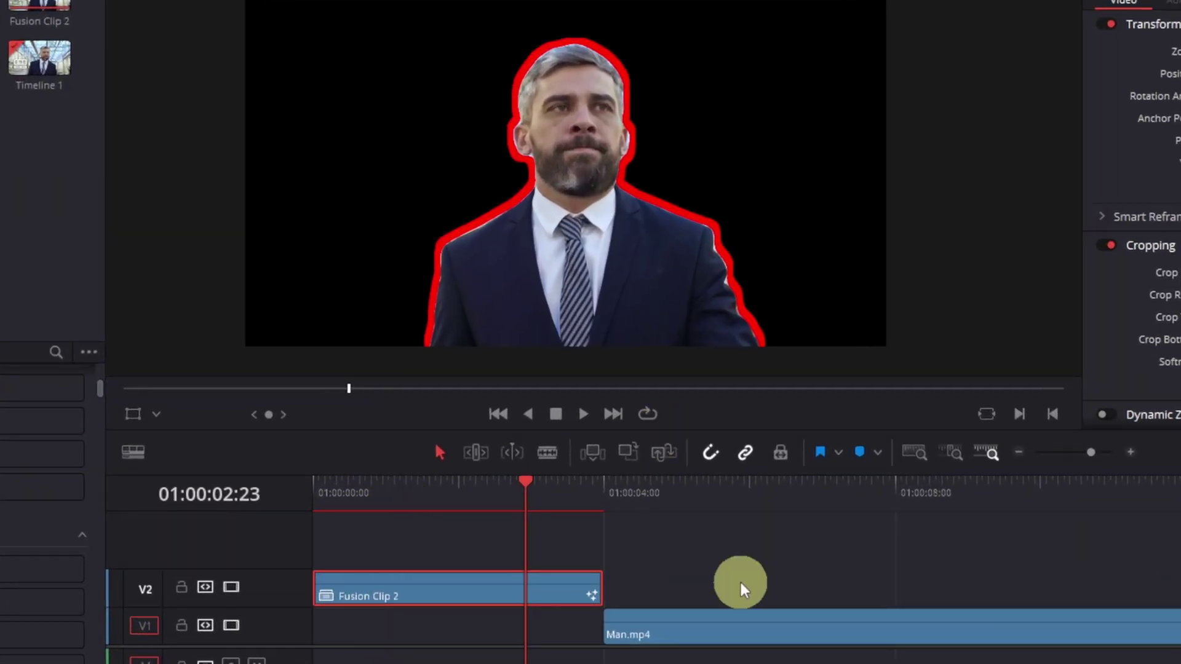
drag(606, 621, 290, 640)
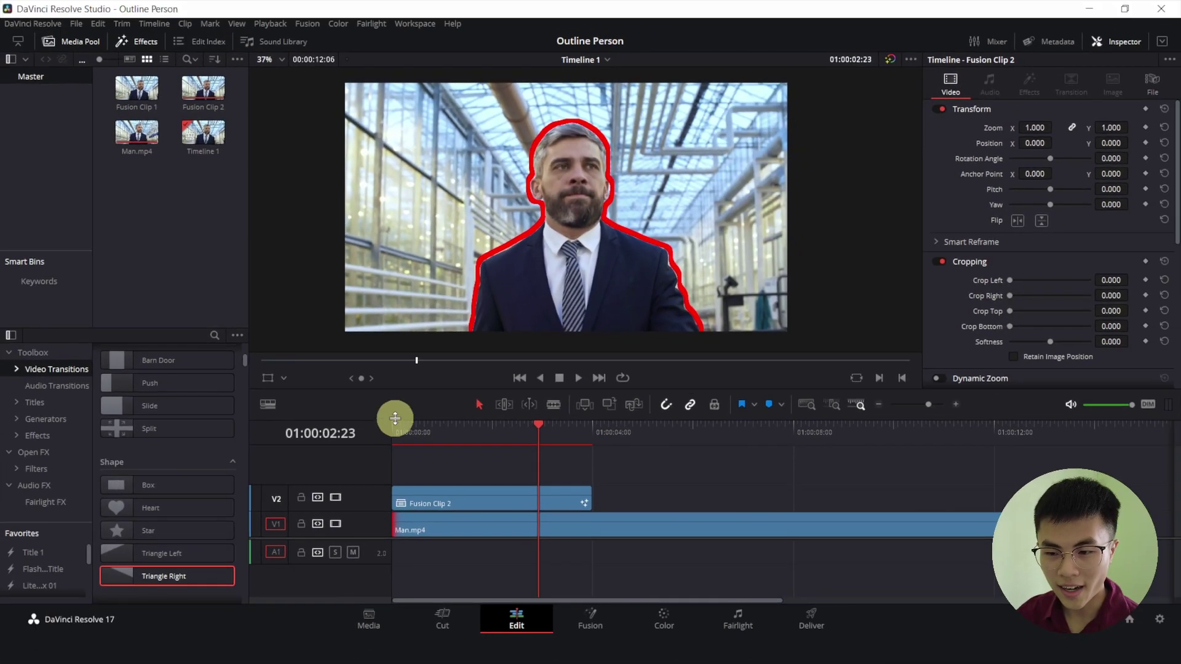
click(330, 482)
drag(404, 425, 501, 451)
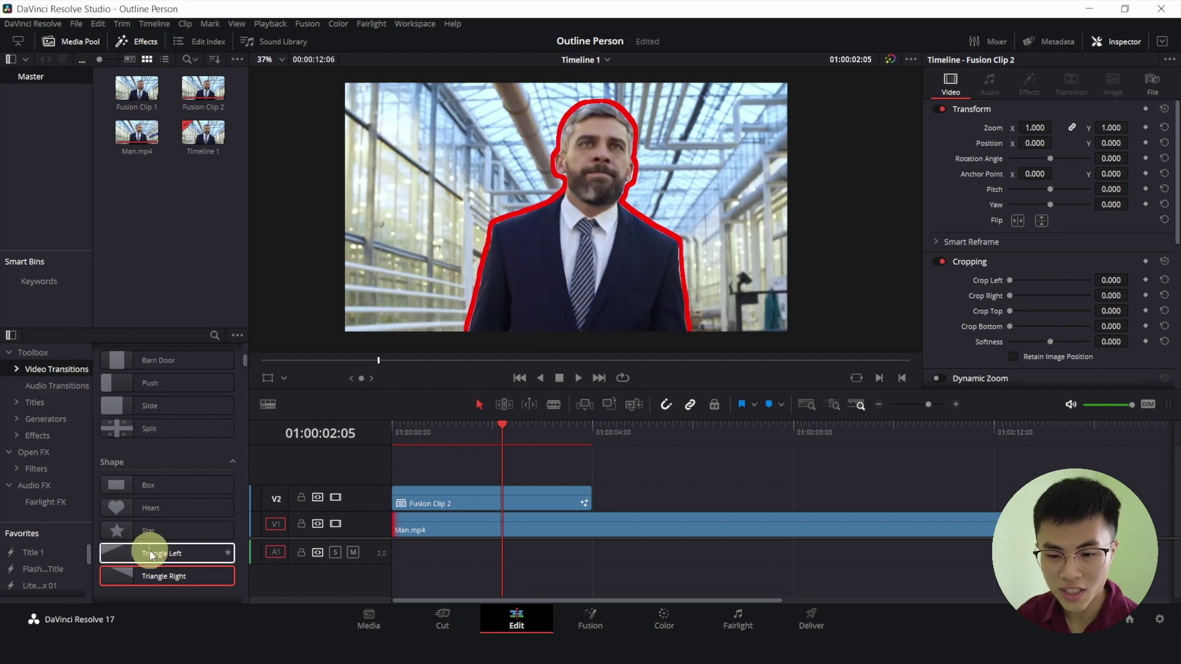
- Add Triangle Left at Fusion Clip 2's start and Triangle Right at its end, lengthening both
drag(154, 556, 329, 514)
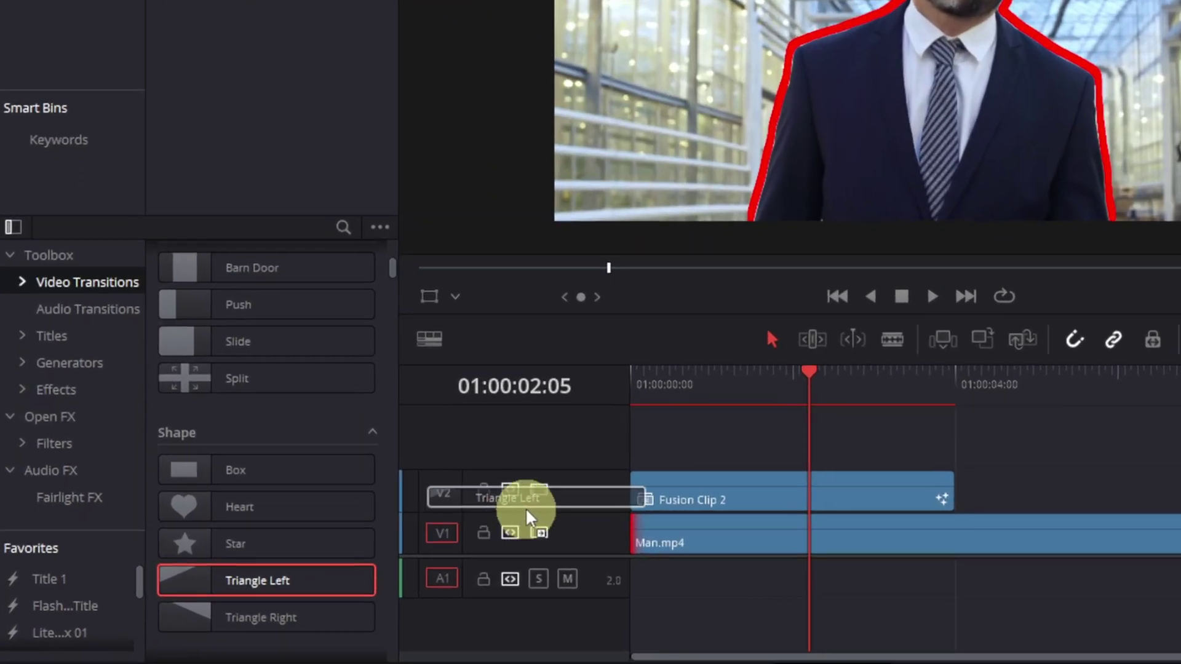
drag(528, 518, 751, 486)
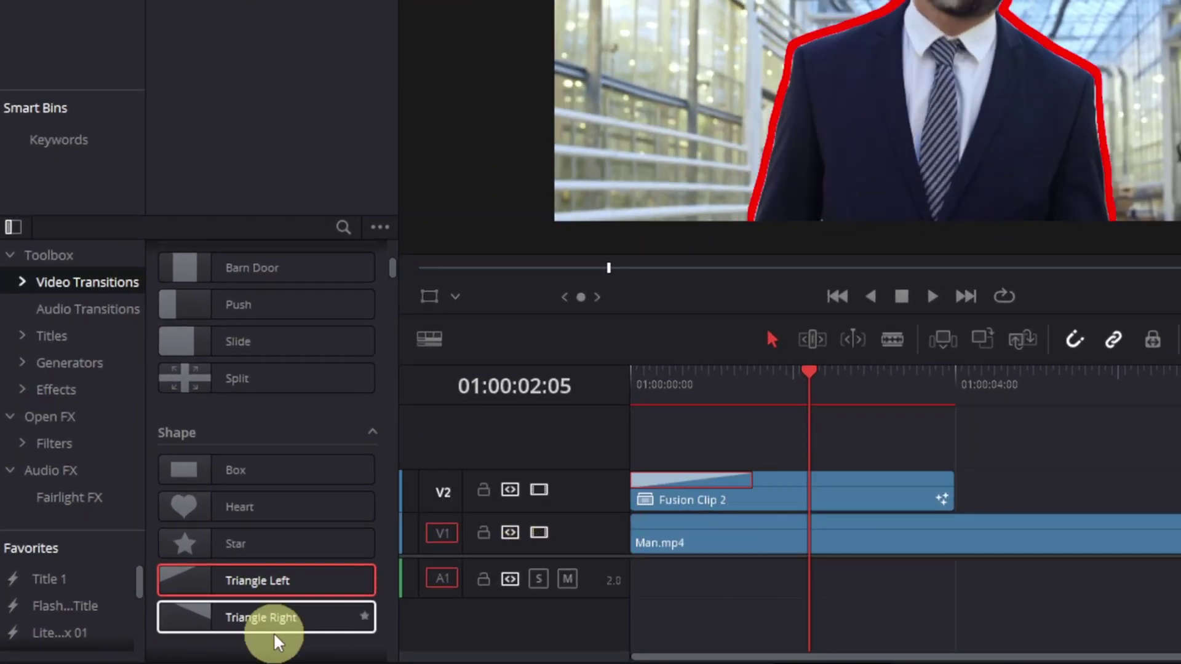
drag(275, 640, 923, 496)
drag(767, 477, 836, 471)
click(643, 378)
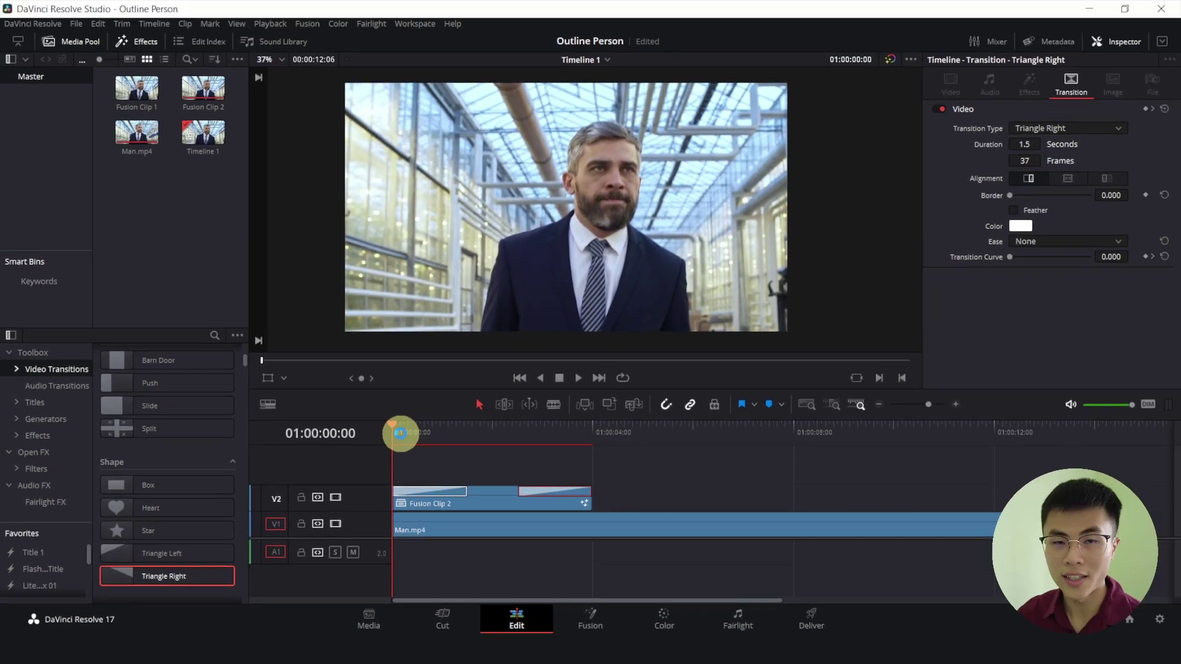